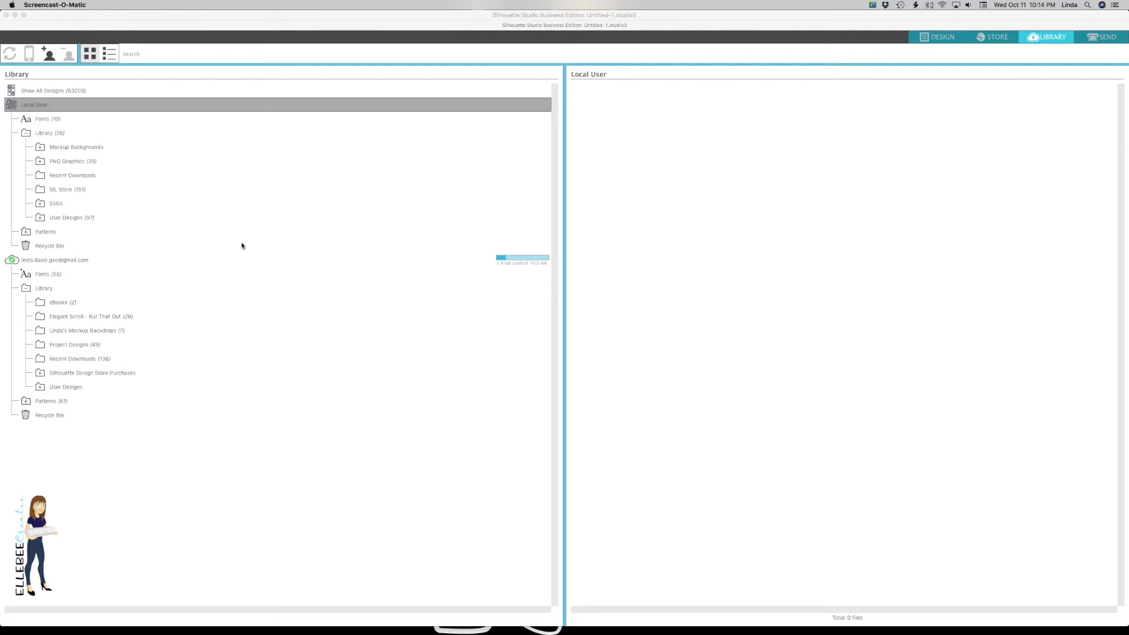
Collapse the SVGs subfolder list, then collapse the Local User library tree.
{"action": "left_click", "coordinate": [42, 202]}
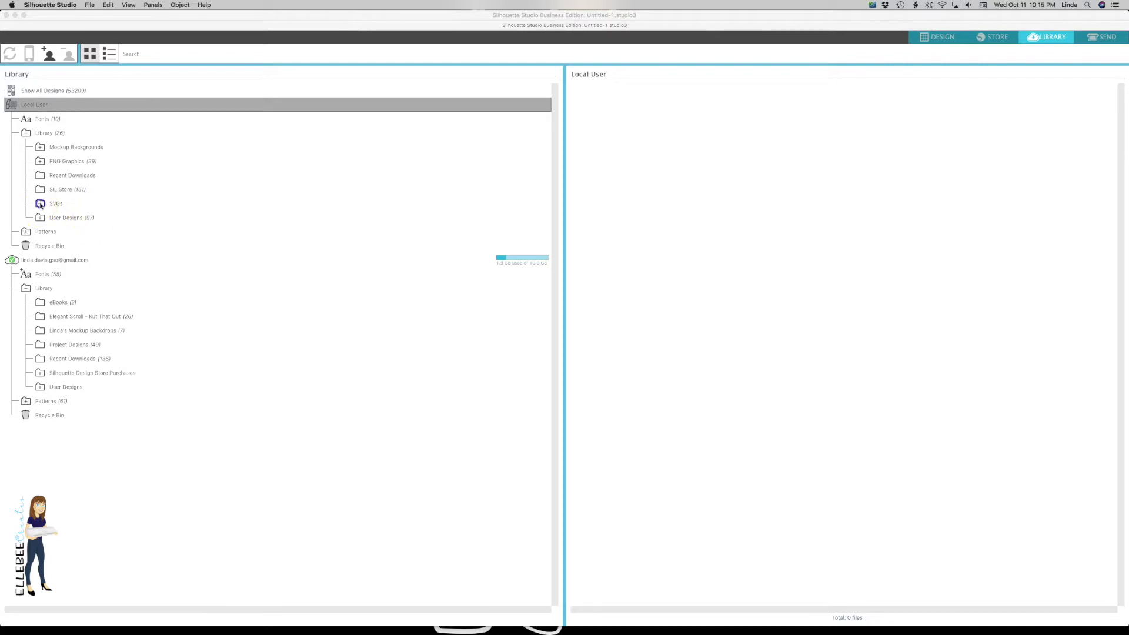
{"action": "scroll", "coordinate": [136, 259], "scroll_direction": "down", "scroll_amount": 10}
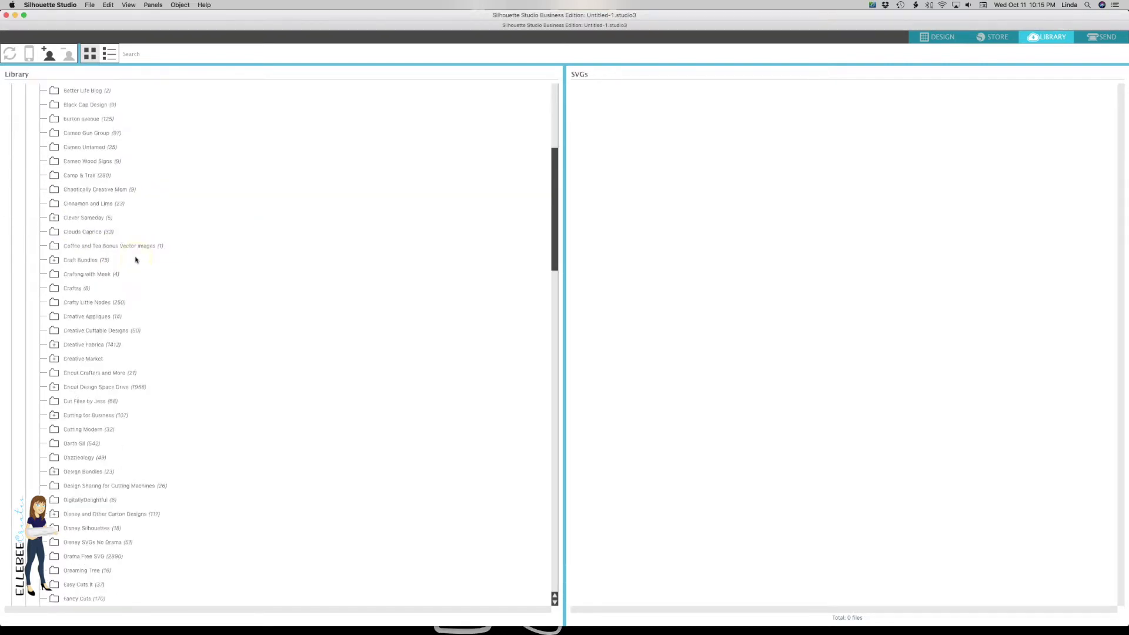
{"action": "scroll", "coordinate": [136, 259], "scroll_direction": "down", "scroll_amount": 5}
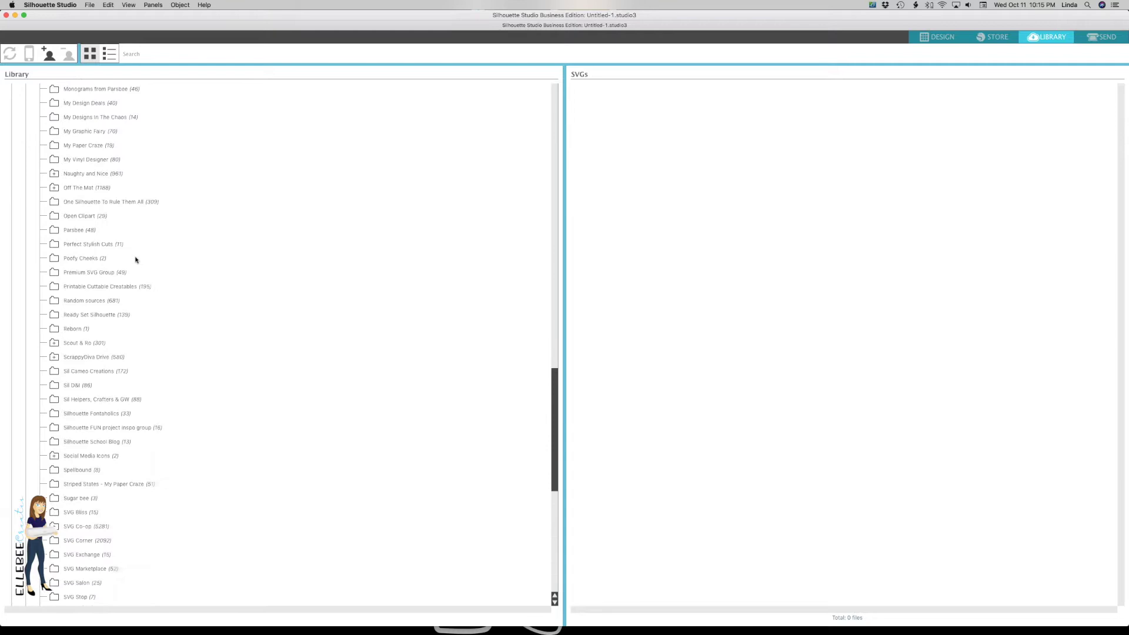
{"action": "scroll", "coordinate": [136, 260], "scroll_direction": "up", "scroll_amount": 15}
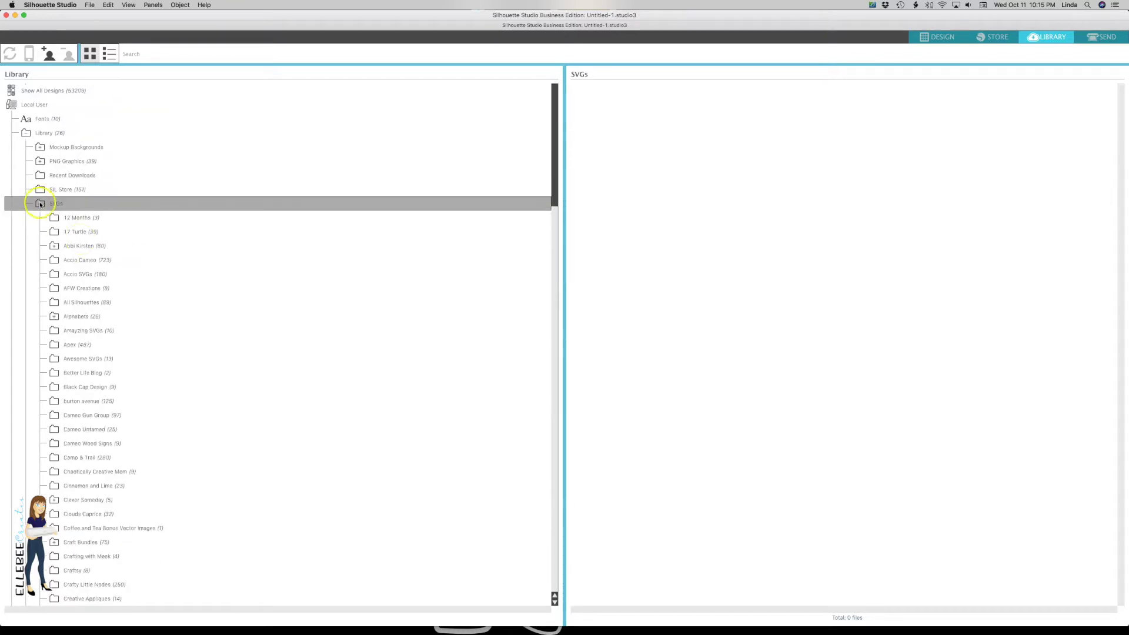
{"action": "left_click", "coordinate": [40, 204]}
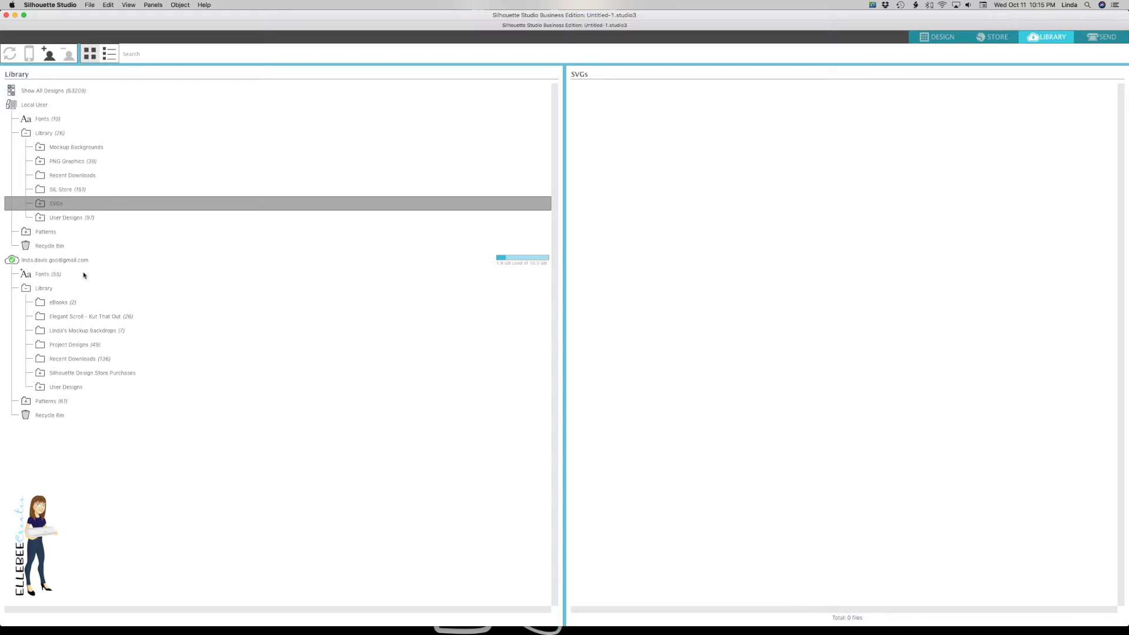
{"action": "left_click", "coordinate": [65, 105]}
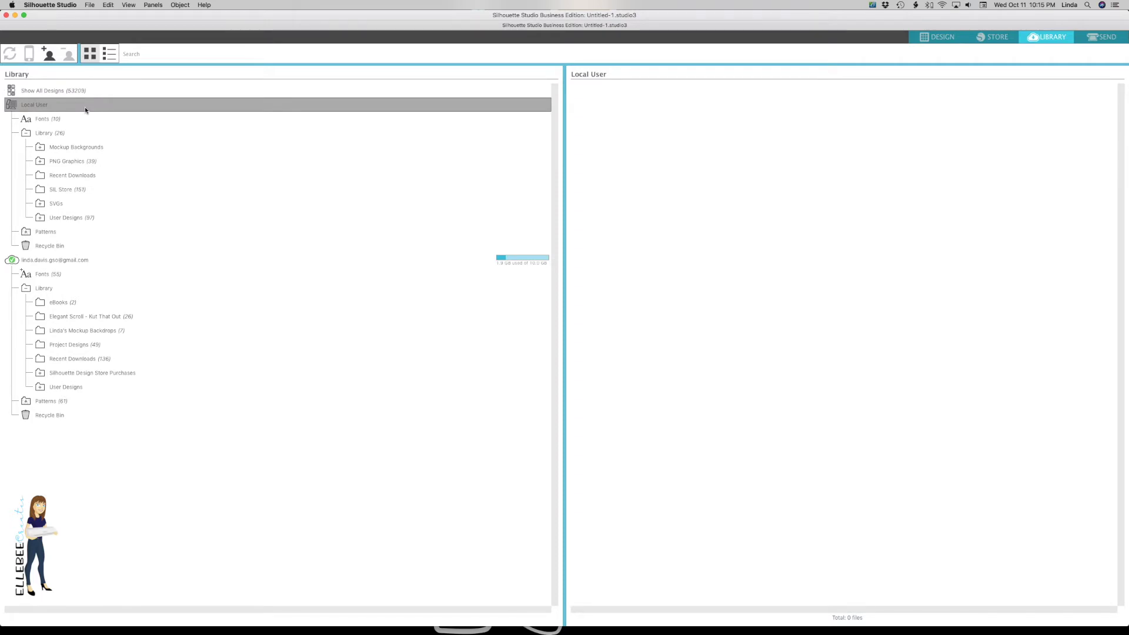
Expand the Local User tree to show Fonts, Library (26) and Patterns.
{"action": "left_click", "coordinate": [85, 109]}
{"action": "left_click", "coordinate": [48, 109]}
Choose Export 'Local User'... from the Local User row's context menu.
{"action": "right_click", "coordinate": [36, 105]}
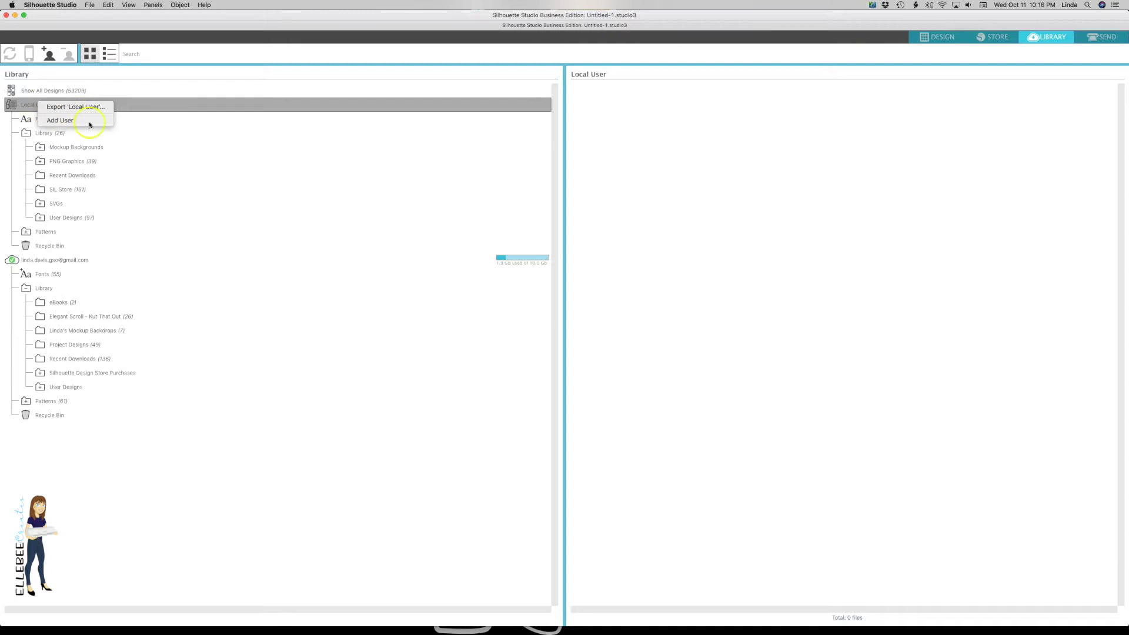
{"action": "left_click", "coordinate": [154, 132]}
{"action": "right_click", "coordinate": [84, 108]}
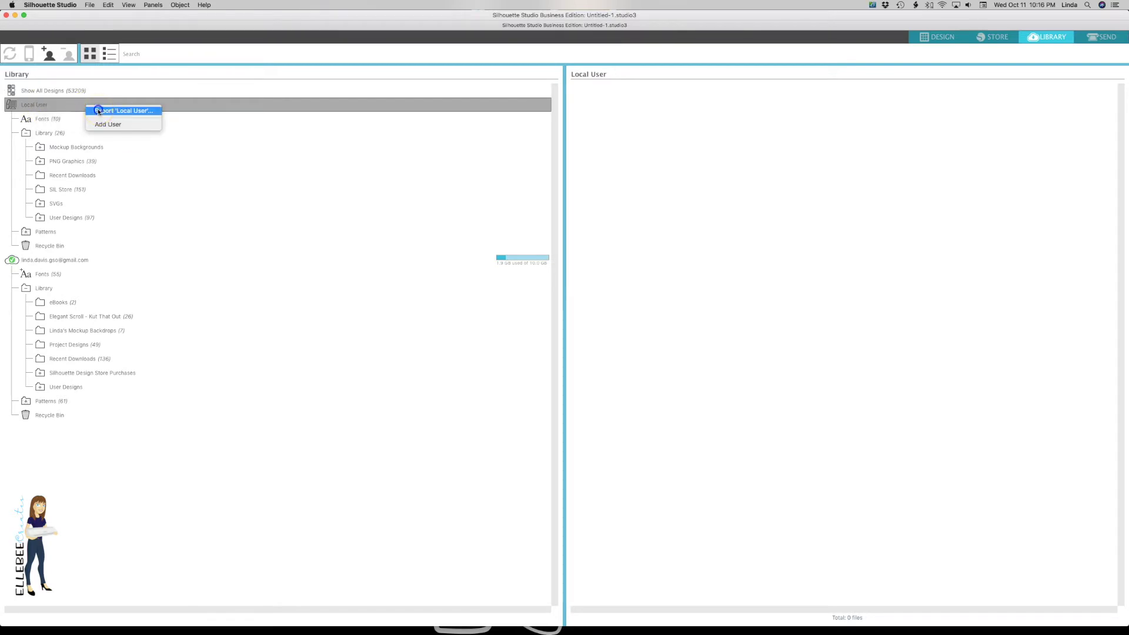
{"action": "left_click", "coordinate": [99, 111]}
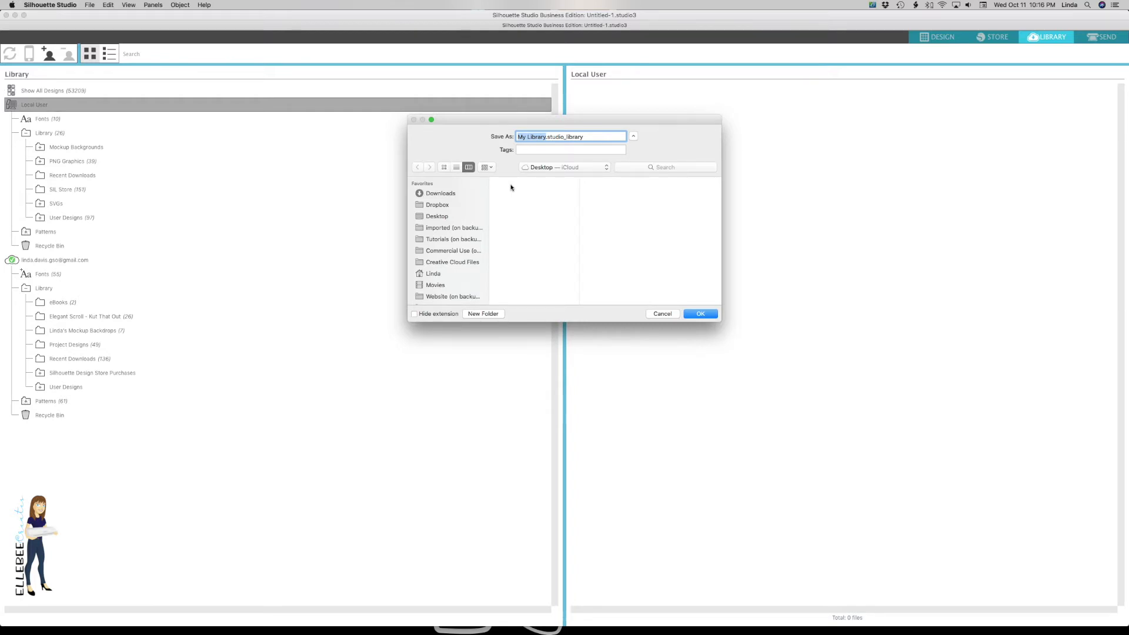
Save the Local User export on the Desktop as SilBU10.11.studio_library.
{"action": "left_click", "coordinate": [551, 136]}
{"action": "type", "text": "SilBU10.11"}
{"action": "left_click", "coordinate": [525, 137]}
{"action": "left_click", "coordinate": [531, 137]}
{"action": "left_click", "coordinate": [546, 137]}
{"action": "left_click", "coordinate": [701, 315]}
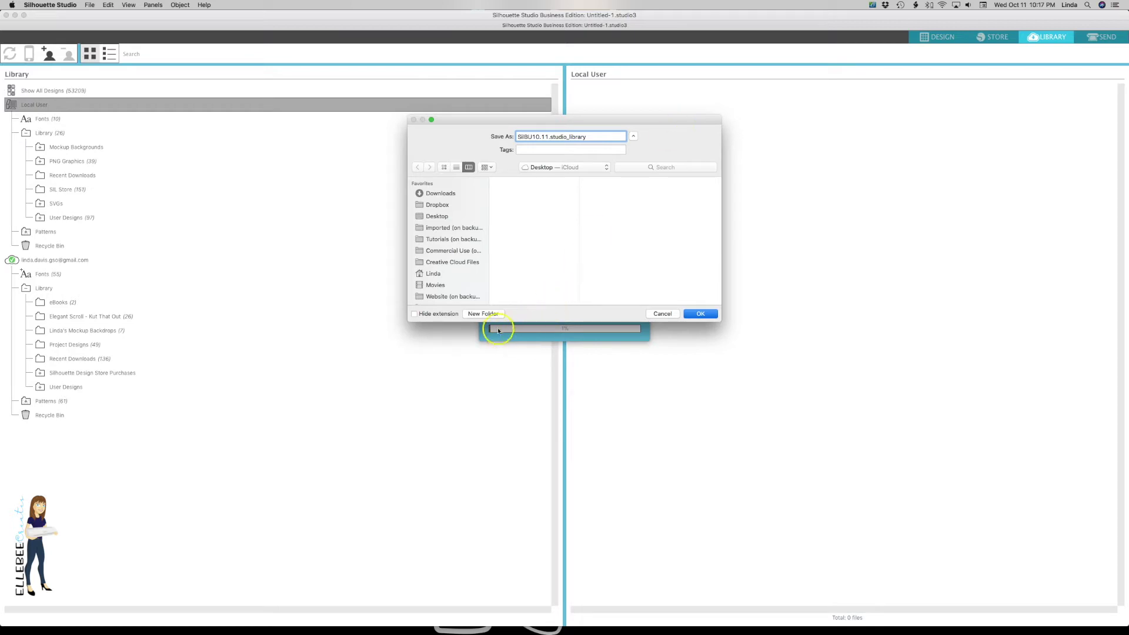
{"action": "left_click", "coordinate": [512, 340]}
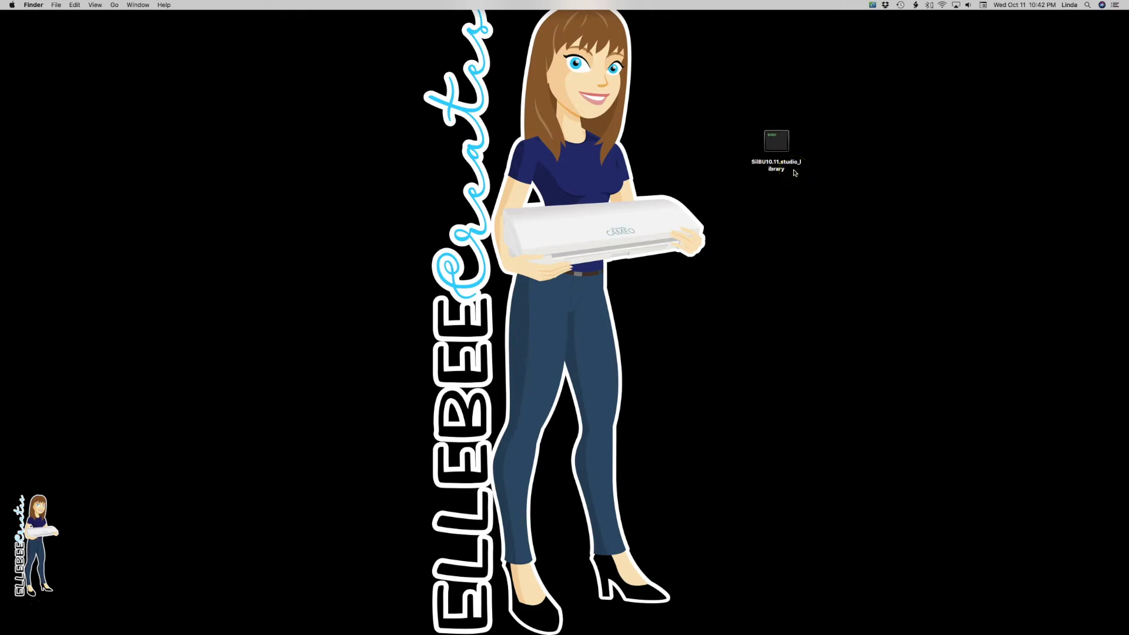
Try opening SilBU10.11.studio_library from the desktop, then cancel the no-application alert.
{"action": "double_click", "coordinate": [773, 144]}
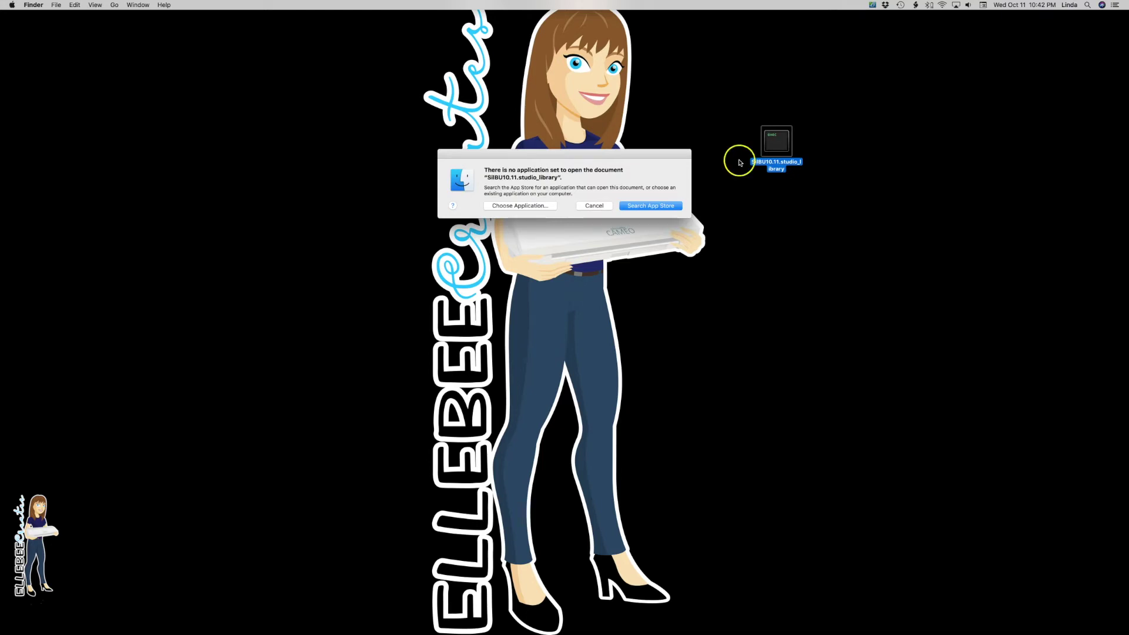
{"action": "left_click", "coordinate": [593, 207]}
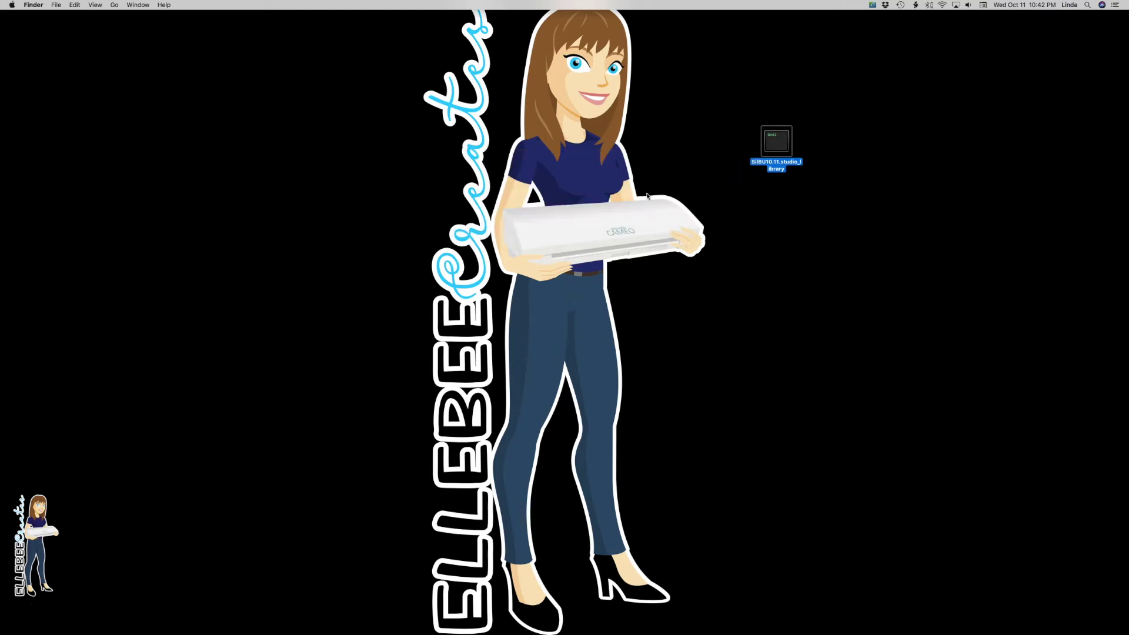
Back in Silhouette Studio, open File > Library > Import Library... showing SilBU10.11 on the Desktop.
{"action": "mouse_move", "coordinate": [121, 626]}
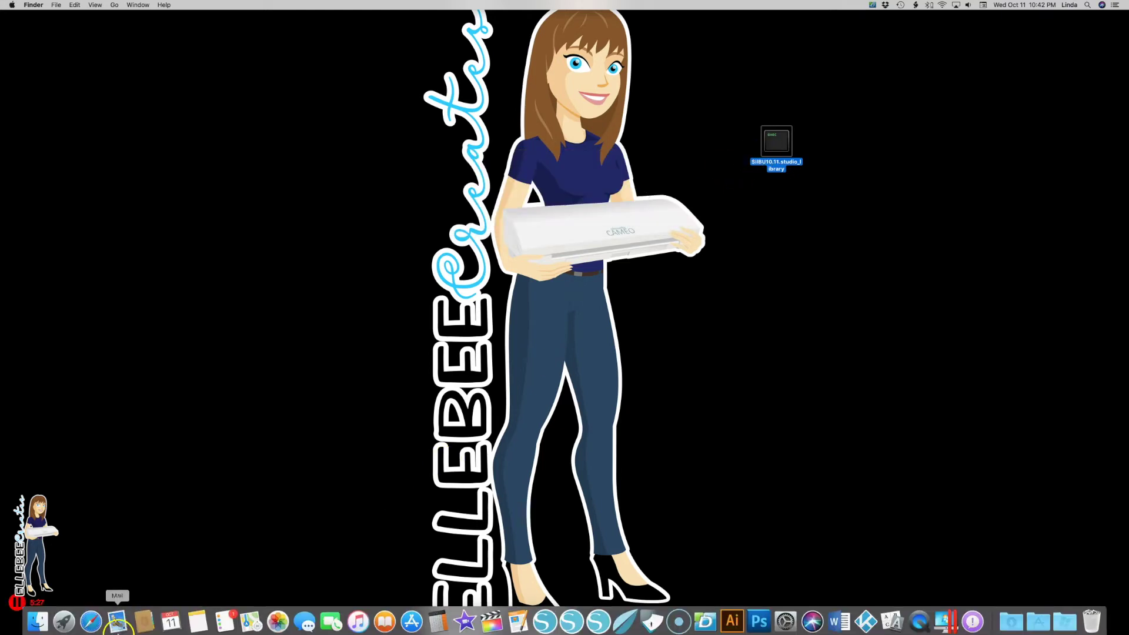
{"action": "left_click", "coordinate": [598, 618]}
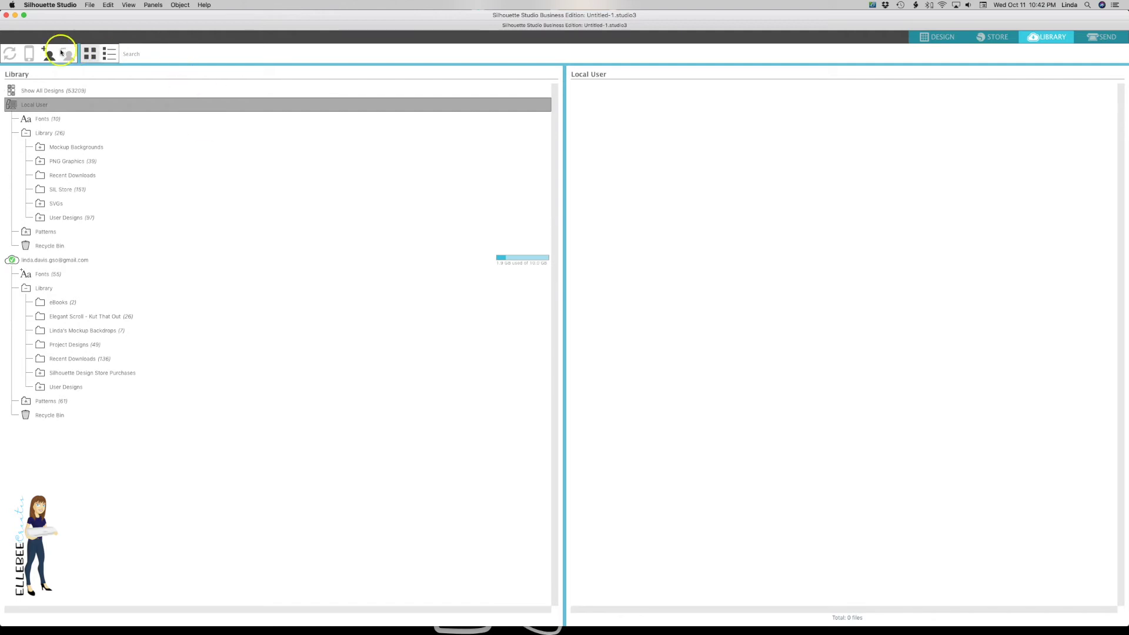
{"action": "left_click", "coordinate": [88, 6]}
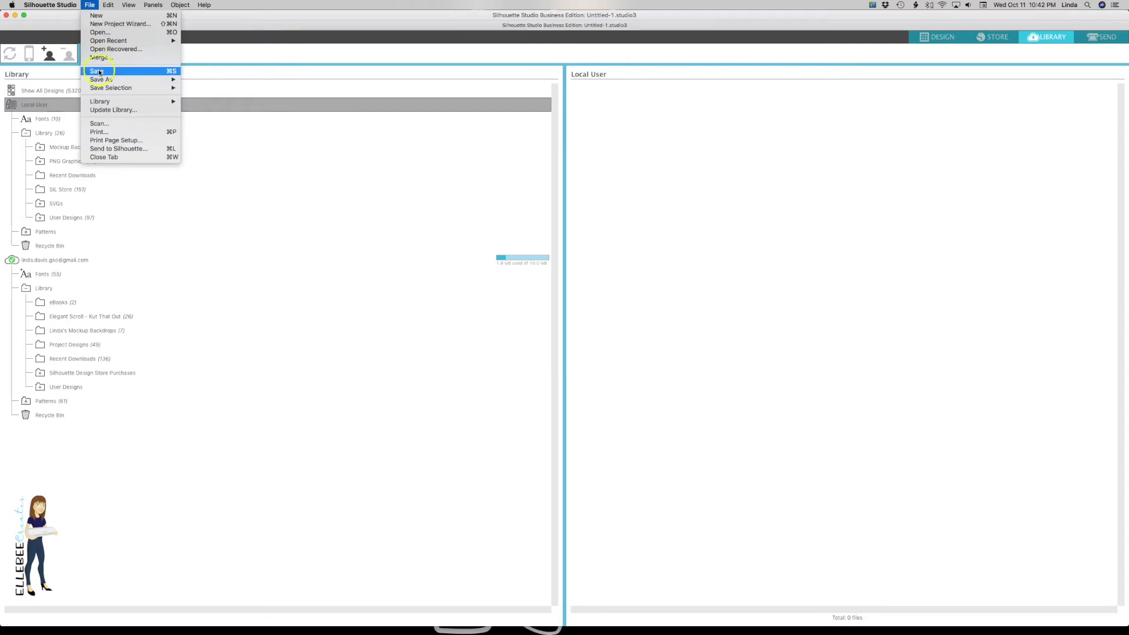
{"action": "mouse_move", "coordinate": [104, 102]}
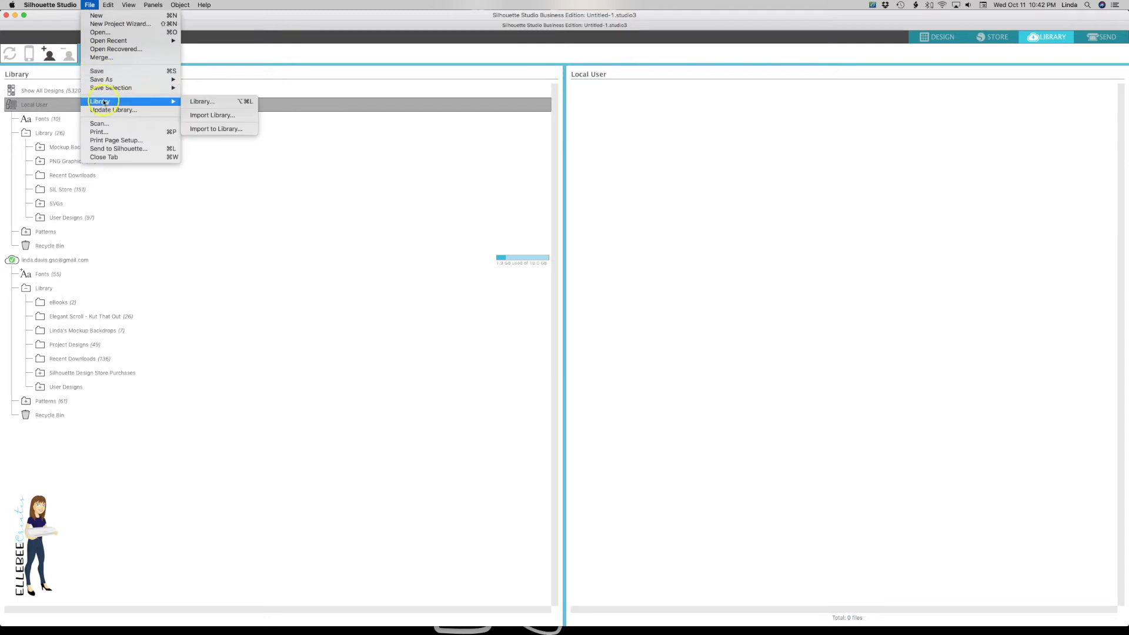
{"action": "left_click", "coordinate": [211, 116]}
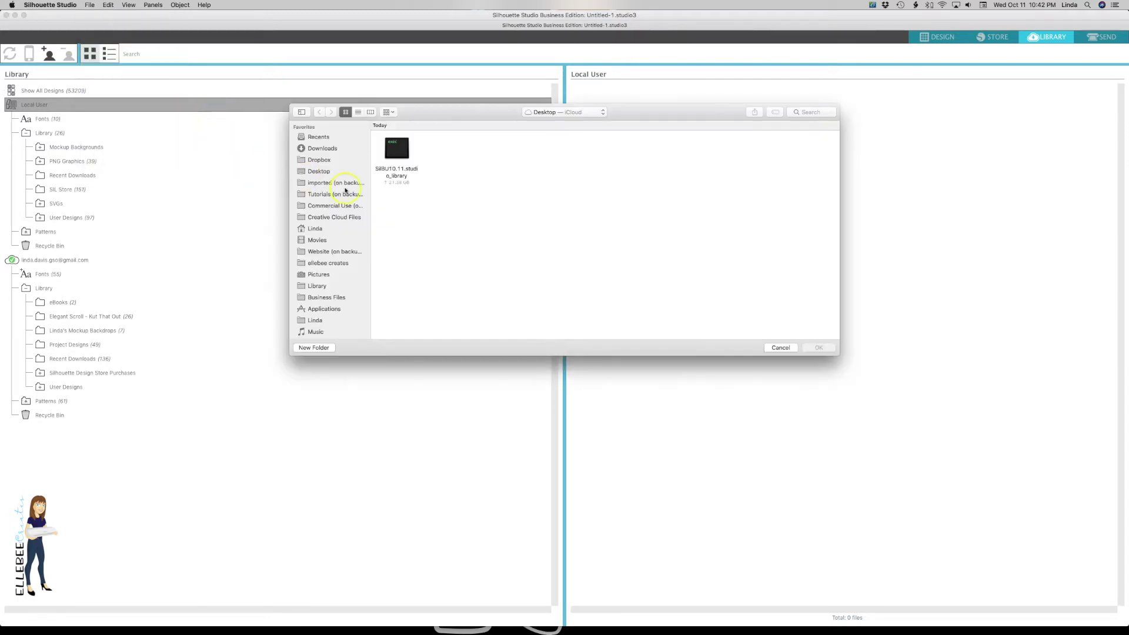
{"action": "left_click", "coordinate": [401, 152]}
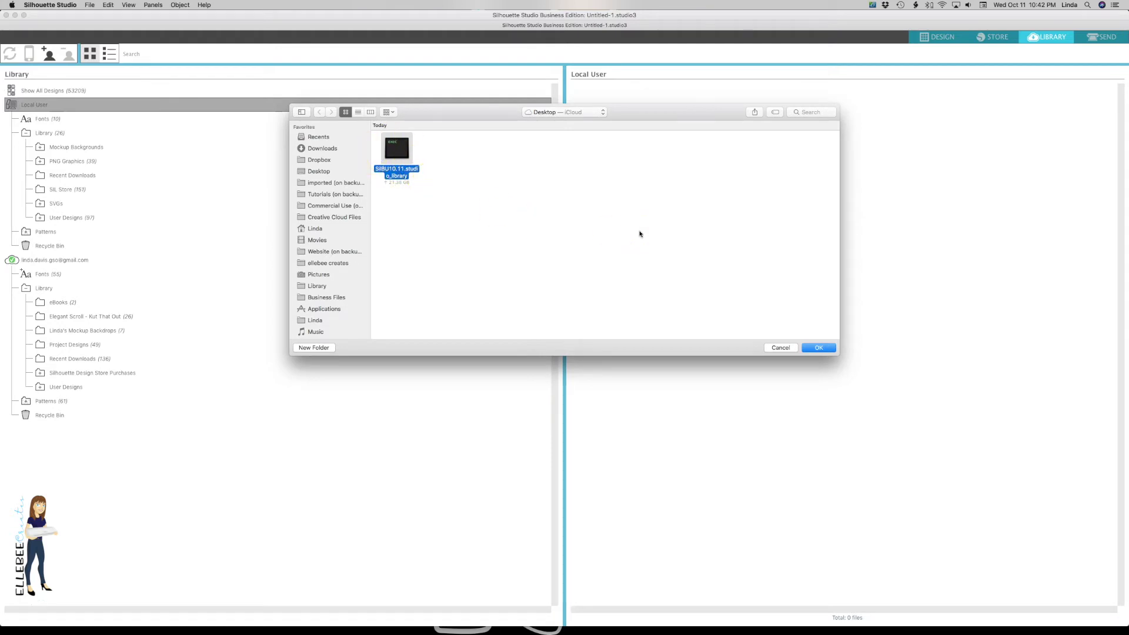
{"action": "left_click", "coordinate": [650, 276]}
Cancel the import, check the backup on the desktop, and return to Silhouette Studio.
{"action": "left_click", "coordinate": [781, 348]}
{"action": "key", "text": "F11"}
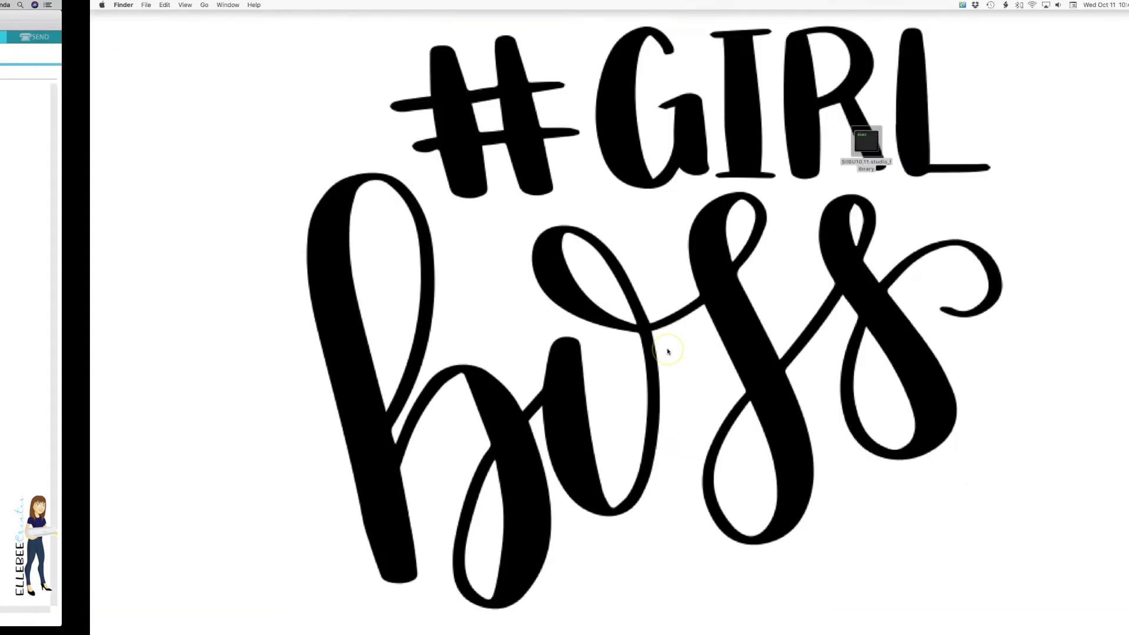
{"action": "key", "text": "F11"}
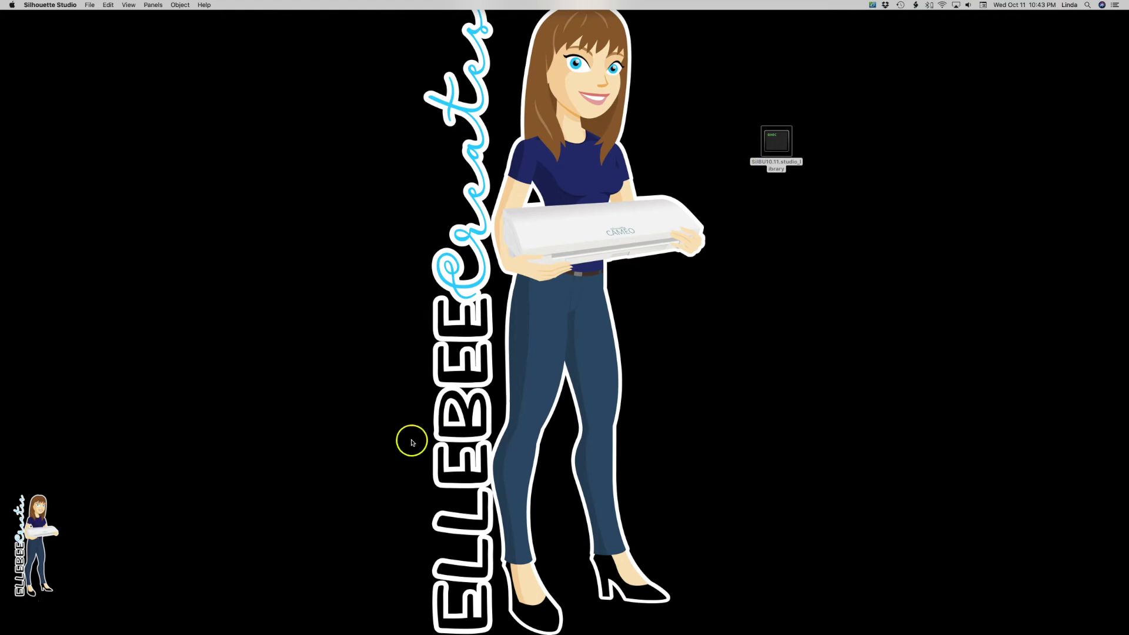
{"action": "mouse_move", "coordinate": [406, 629]}
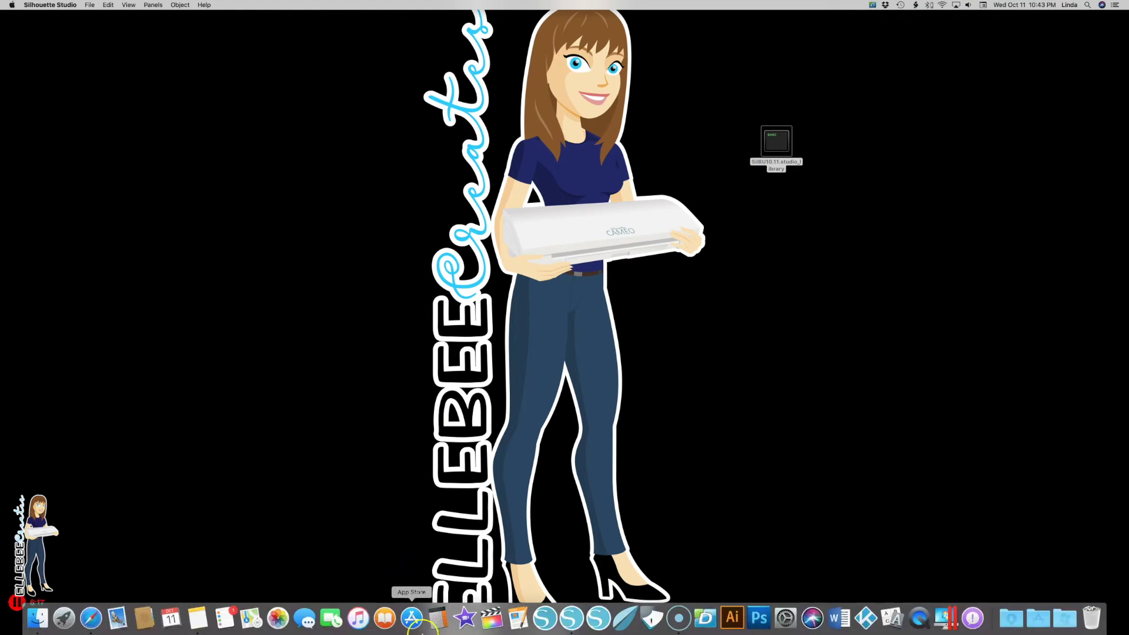
{"action": "left_click", "coordinate": [569, 619]}
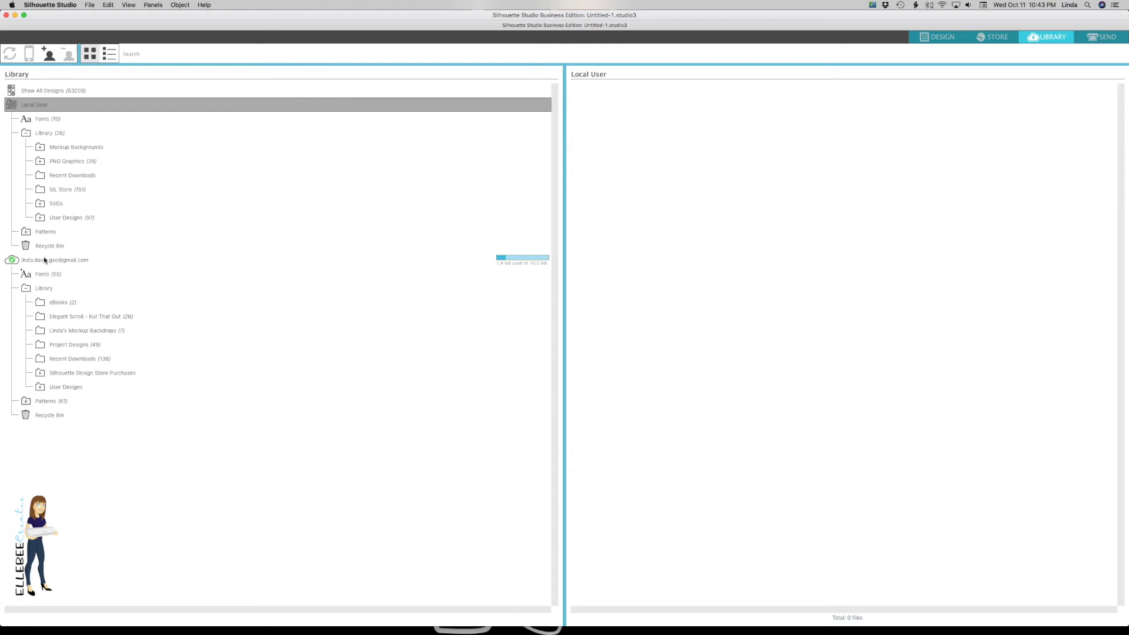
Export the cloud account library to the Desktop as CloudBU10.11.studio_library.
{"action": "left_click", "coordinate": [44, 260]}
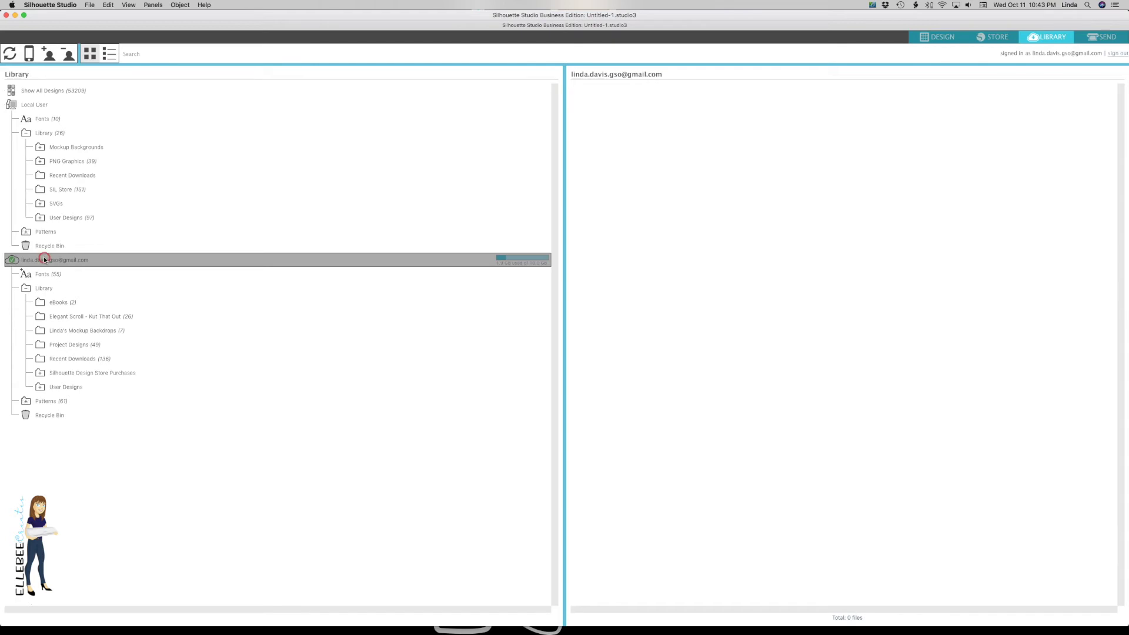
{"action": "right_click", "coordinate": [44, 258]}
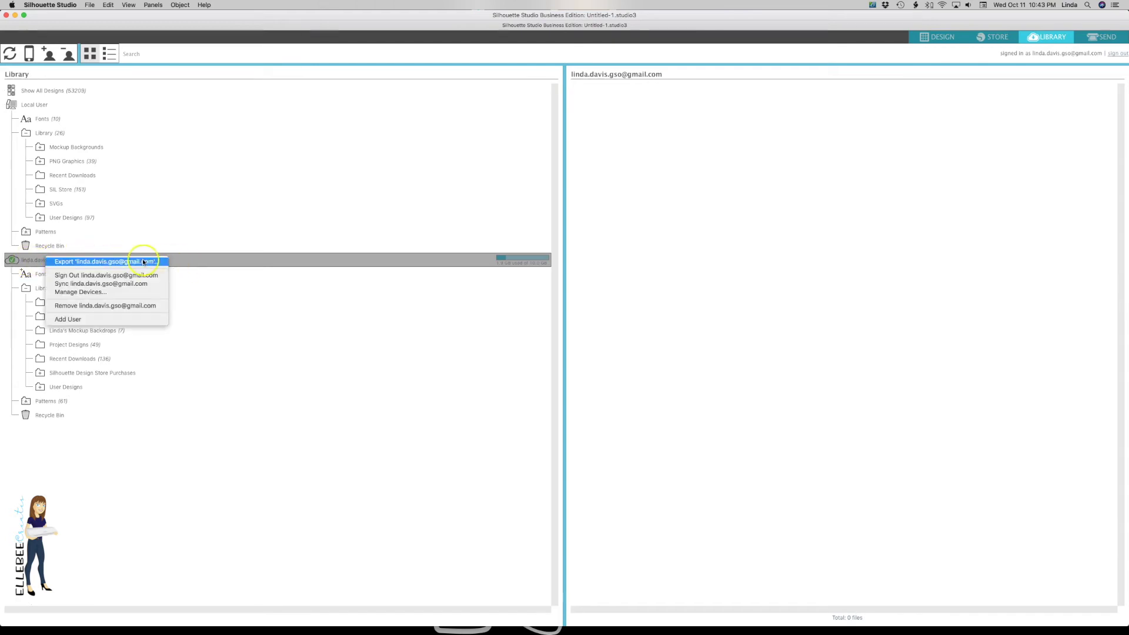
{"action": "left_click", "coordinate": [69, 261]}
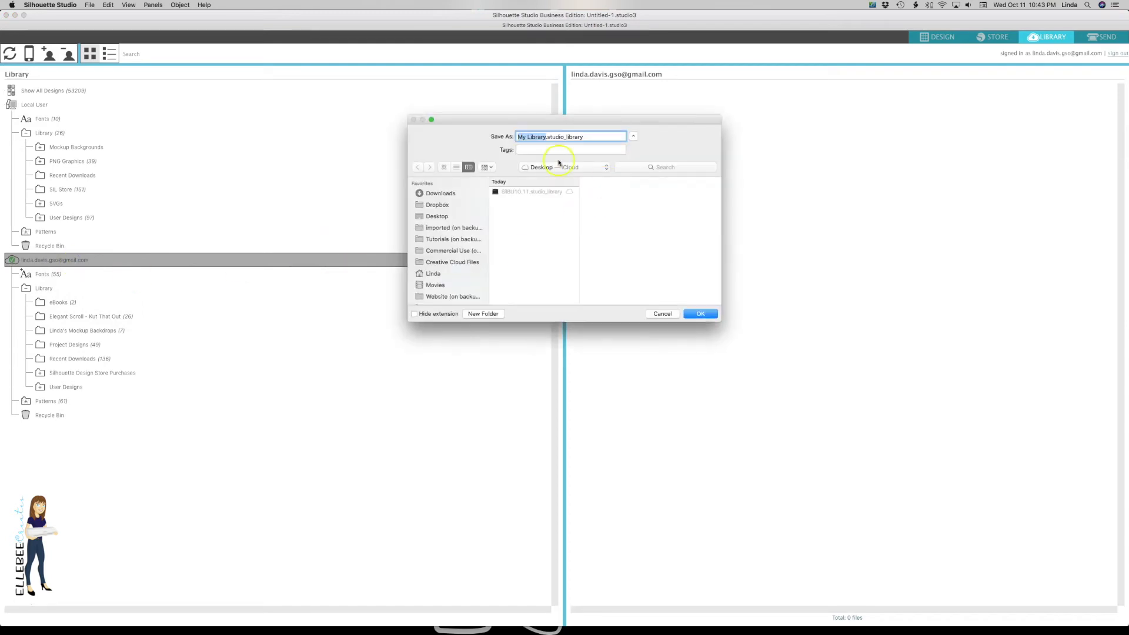
{"action": "type", "text": "CloudBU10.11"}
{"action": "left_click", "coordinate": [701, 314]}
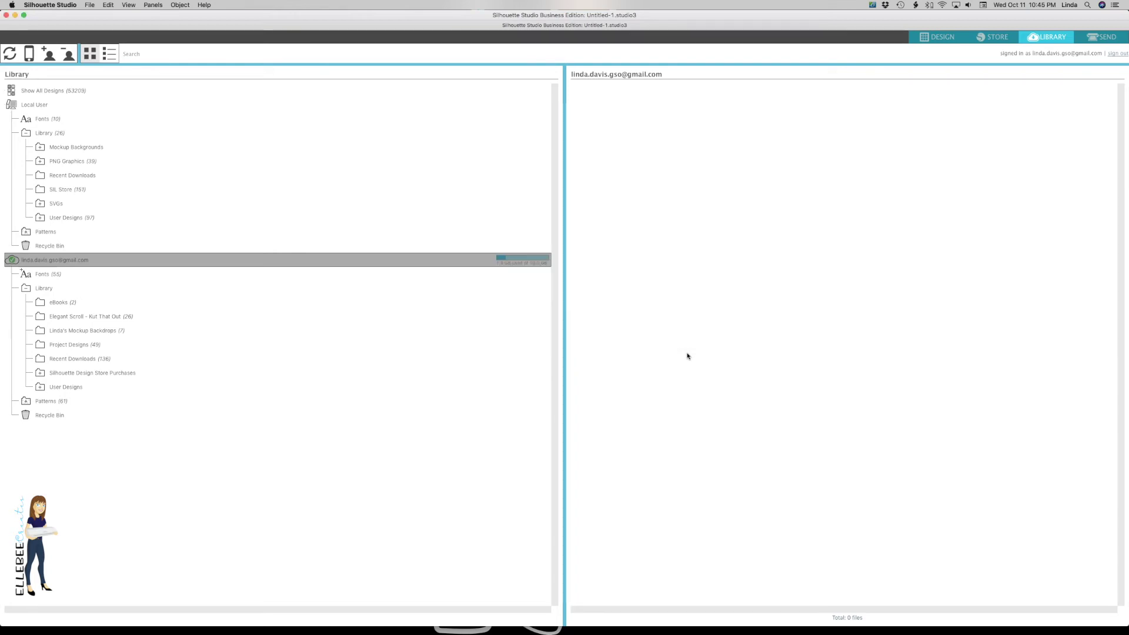
Place the CloudBU10.11 backup beneath SilBU10.11 on the desktop, then return to Silhouette Studio.
{"action": "left_click", "coordinate": [6, 14]}
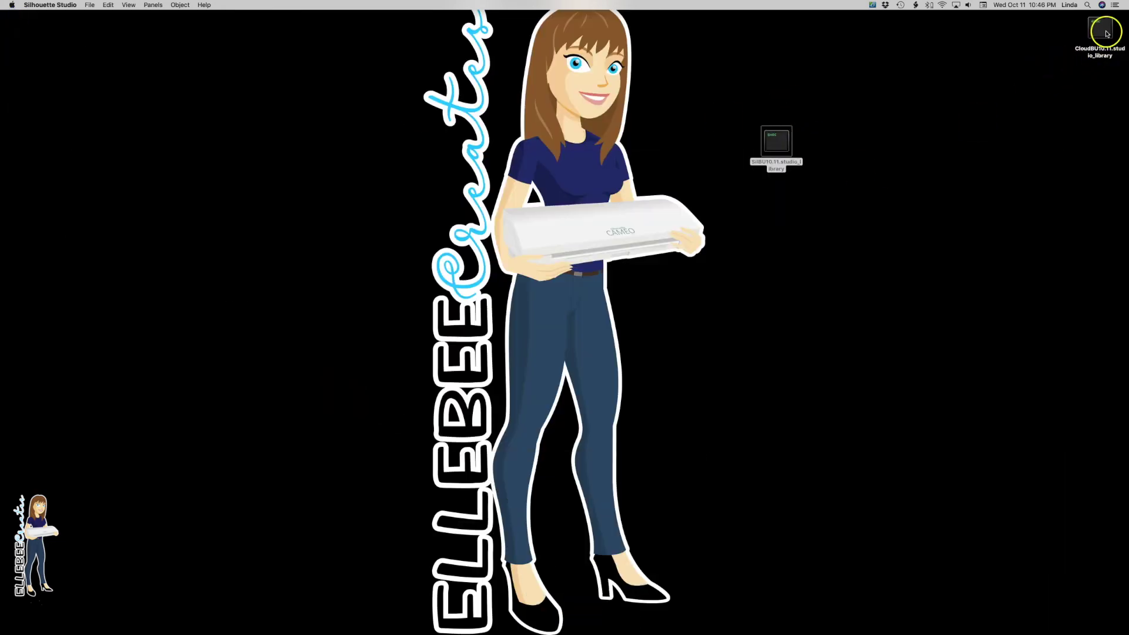
{"action": "left_click_drag", "start_coordinate": [1101, 32], "coordinate": [786, 206]}
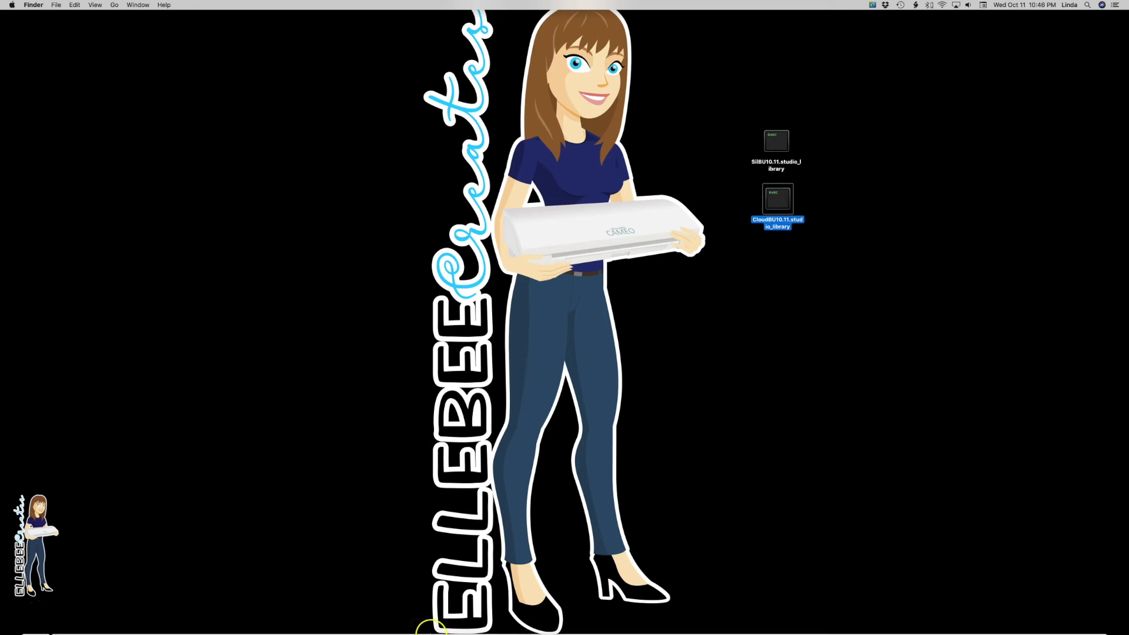
{"action": "mouse_move", "coordinate": [494, 623]}
{"action": "left_click", "coordinate": [587, 619]}
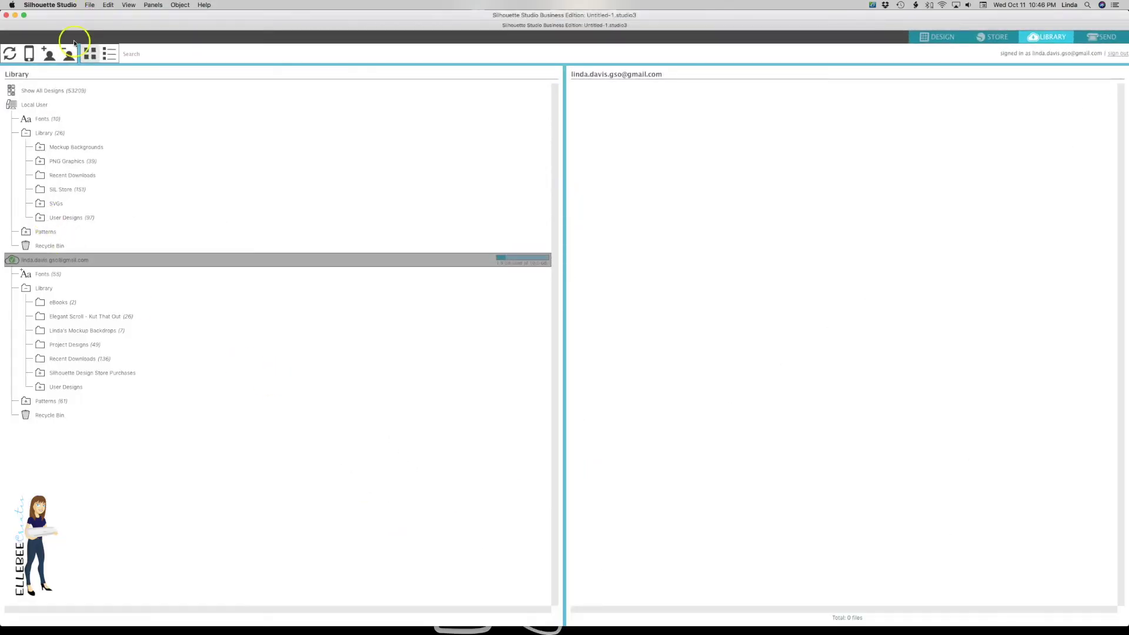
{"action": "right_click", "coordinate": [51, 259]}
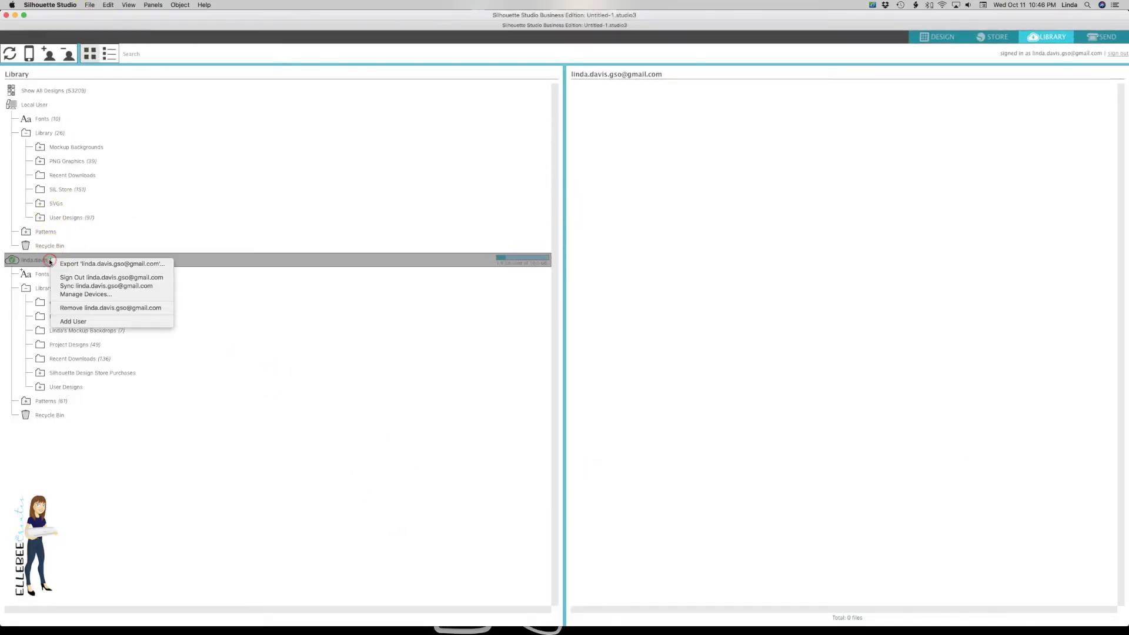
{"action": "left_click", "coordinate": [206, 257]}
{"action": "left_click", "coordinate": [87, 5]}
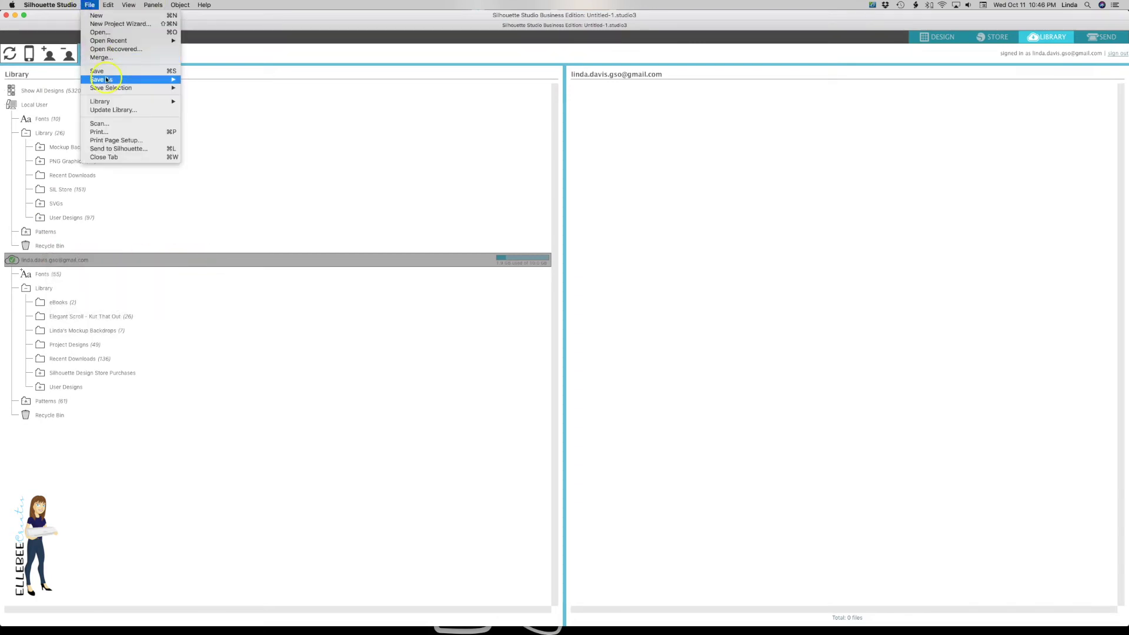
Choose Import Library... and browse the Desktop, showing the CloudBU10.11 and SilBU10.11 backups.
{"action": "mouse_move", "coordinate": [156, 102]}
{"action": "left_click", "coordinate": [219, 116]}
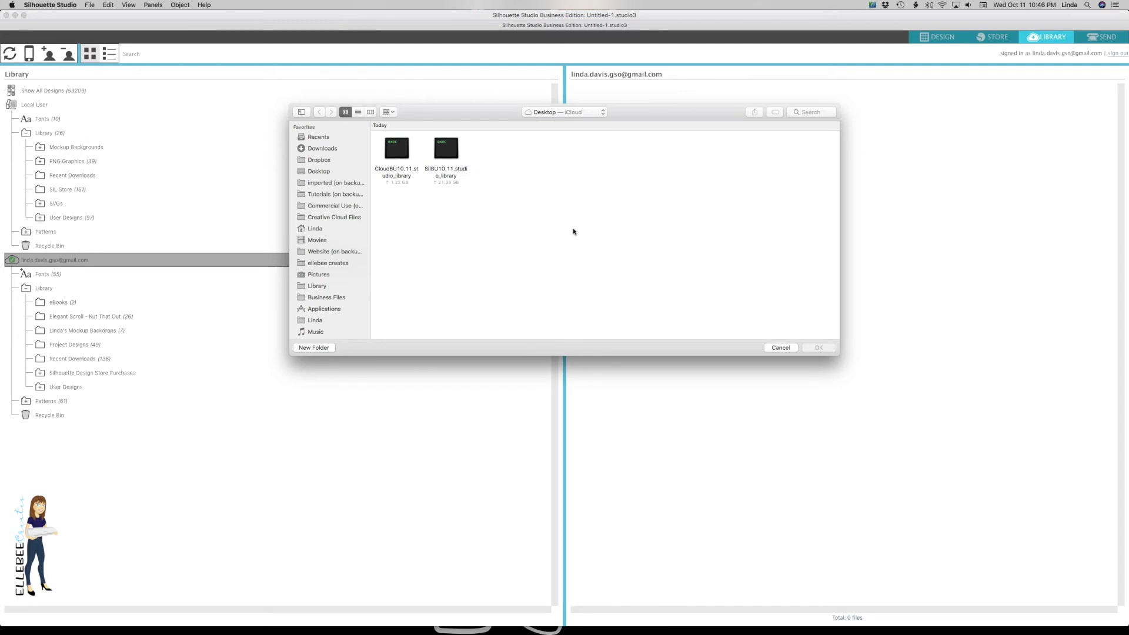
{"action": "left_click", "coordinate": [512, 209]}
{"action": "left_click", "coordinate": [449, 170]}
{"action": "left_click", "coordinate": [447, 170]}
Select the CloudBU10.11.studio_library backup on the Desktop as the file to import.
{"action": "scroll", "coordinate": [340, 259], "scroll_direction": "down", "scroll_amount": 5}
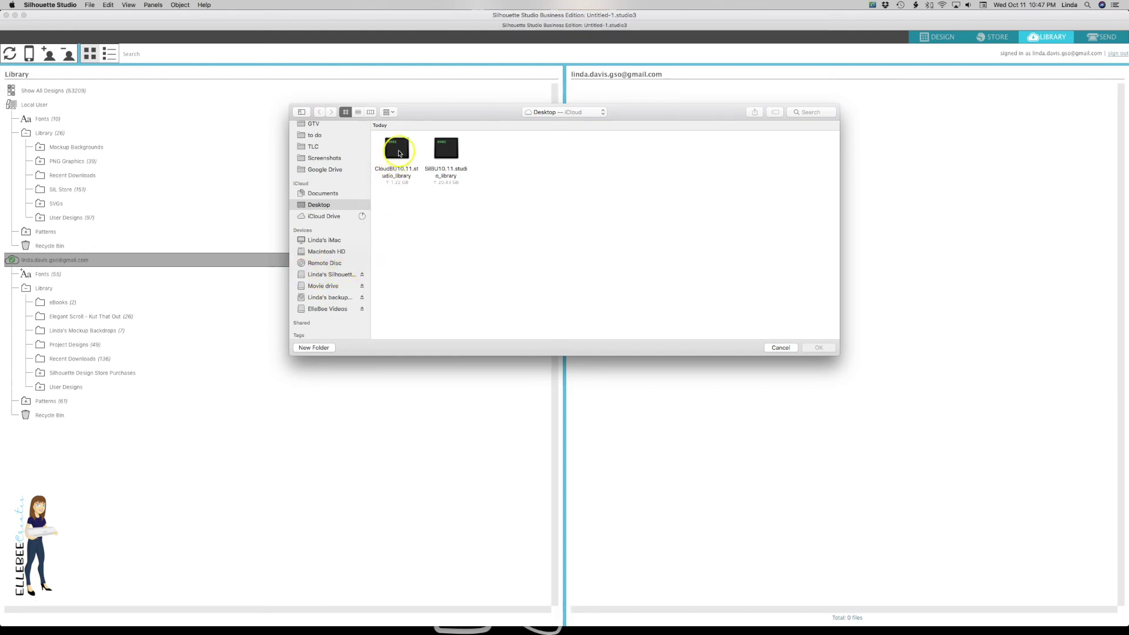
{"action": "left_click_drag", "start_coordinate": [395, 163], "coordinate": [339, 277]}
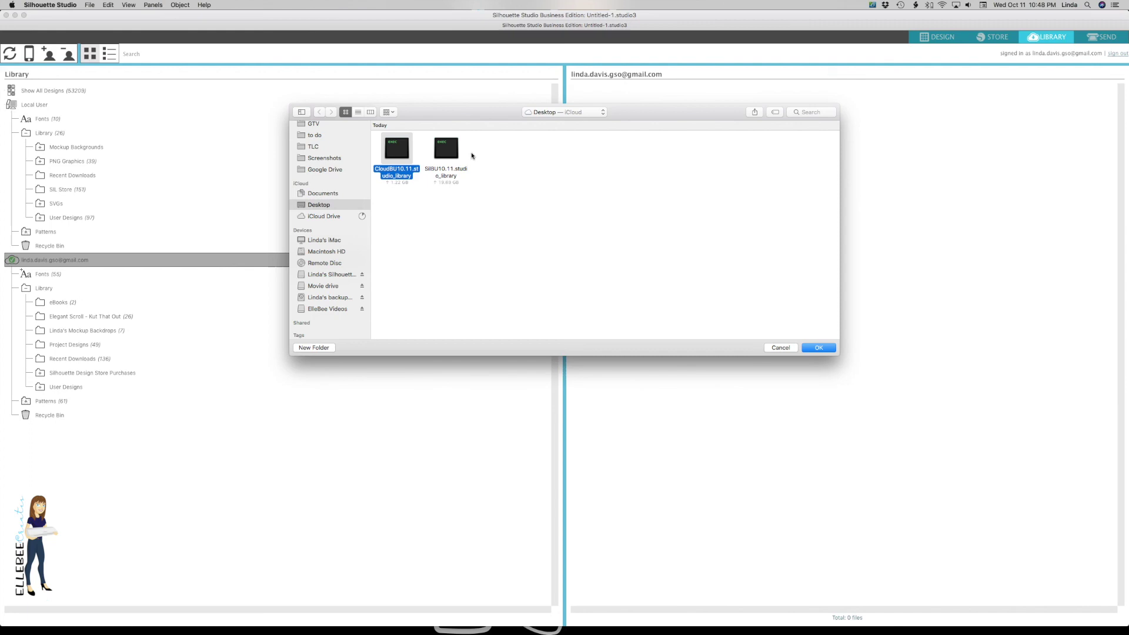
{"action": "left_click", "coordinate": [509, 165]}
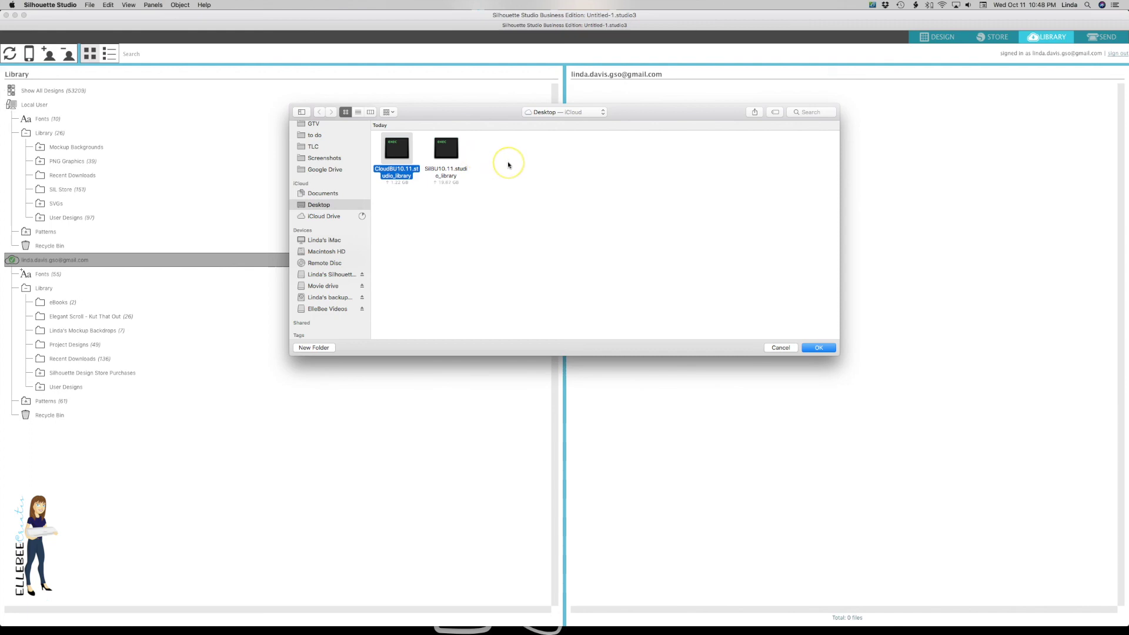